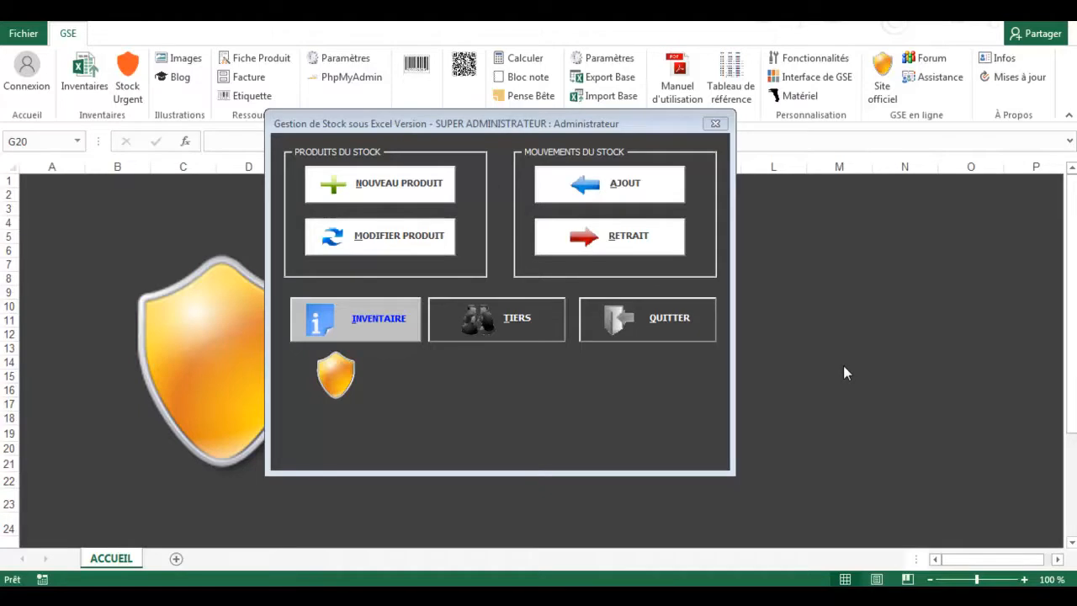
Enable the use of barcodes (OUI) in the program's barcode settings
{"action": "mouse_move", "coordinate": [729, 235]}
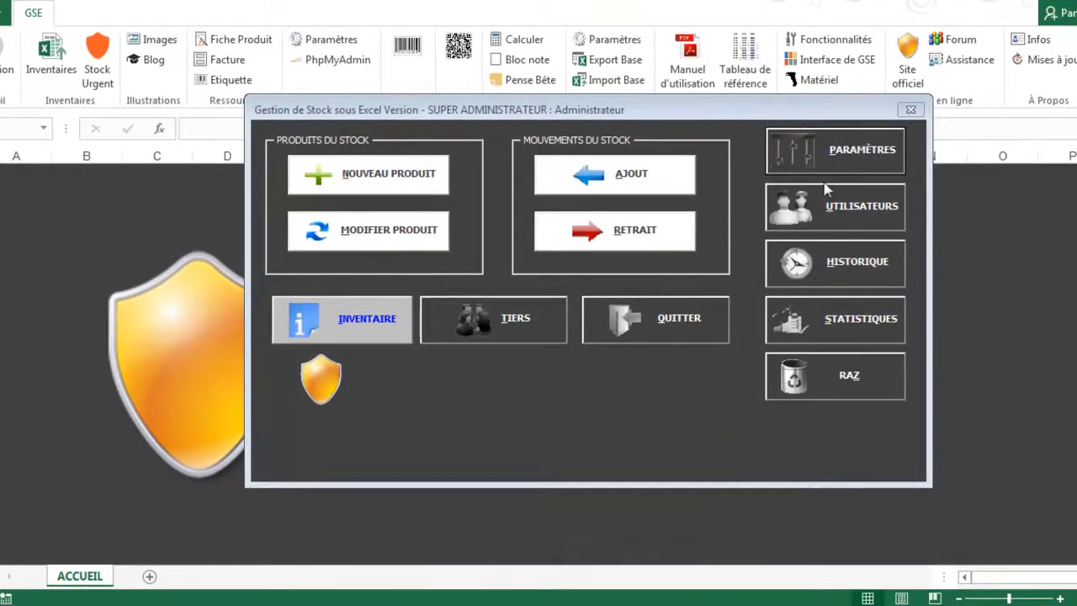
{"action": "left_click", "coordinate": [872, 161]}
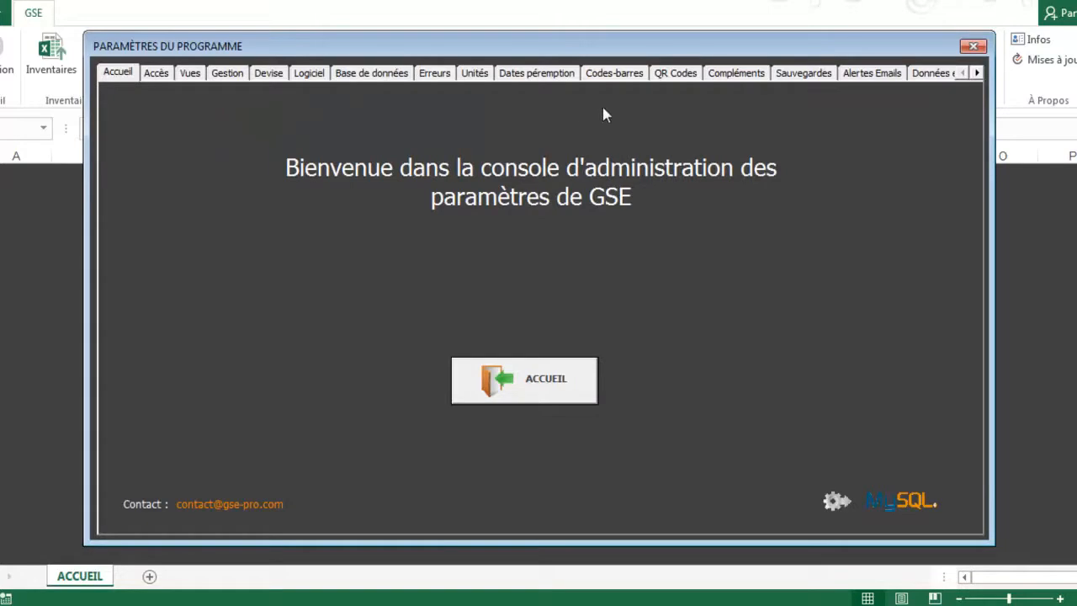
{"action": "left_click", "coordinate": [613, 75]}
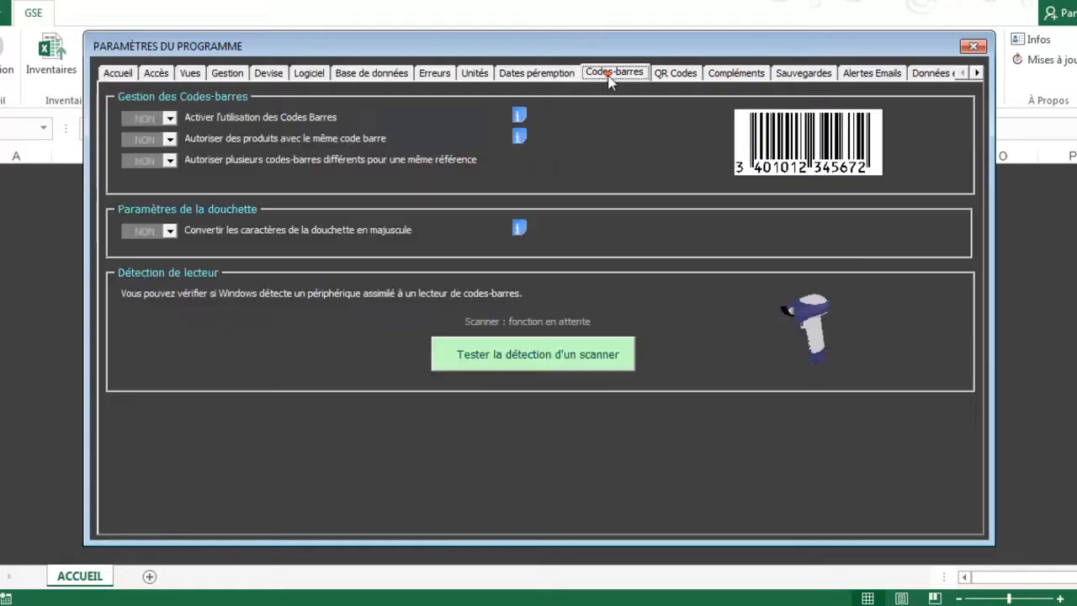
{"action": "left_click", "coordinate": [169, 119]}
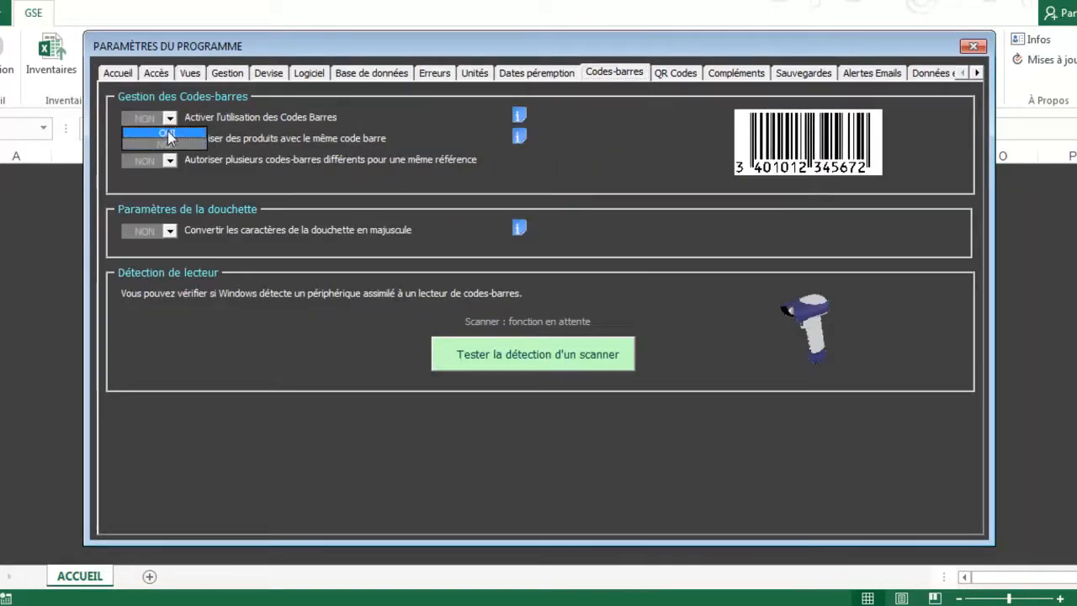
{"action": "left_click", "coordinate": [167, 133]}
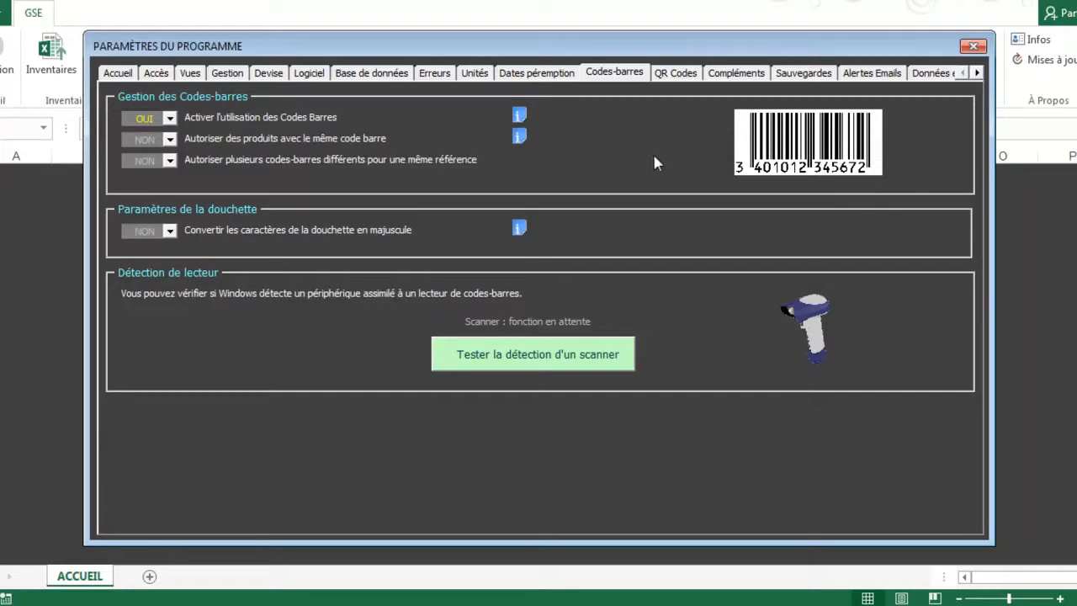
Enable entry and exit slips (Bons d'entrée et Bons de sortie) among the PME options and close the program settings
{"action": "left_click", "coordinate": [739, 76]}
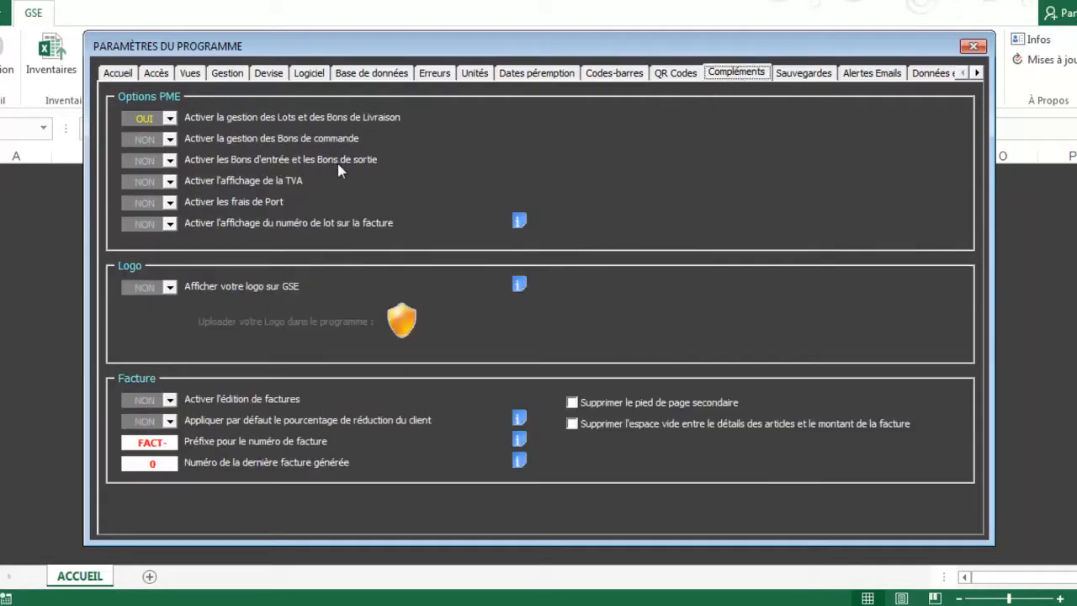
{"action": "left_click", "coordinate": [170, 161]}
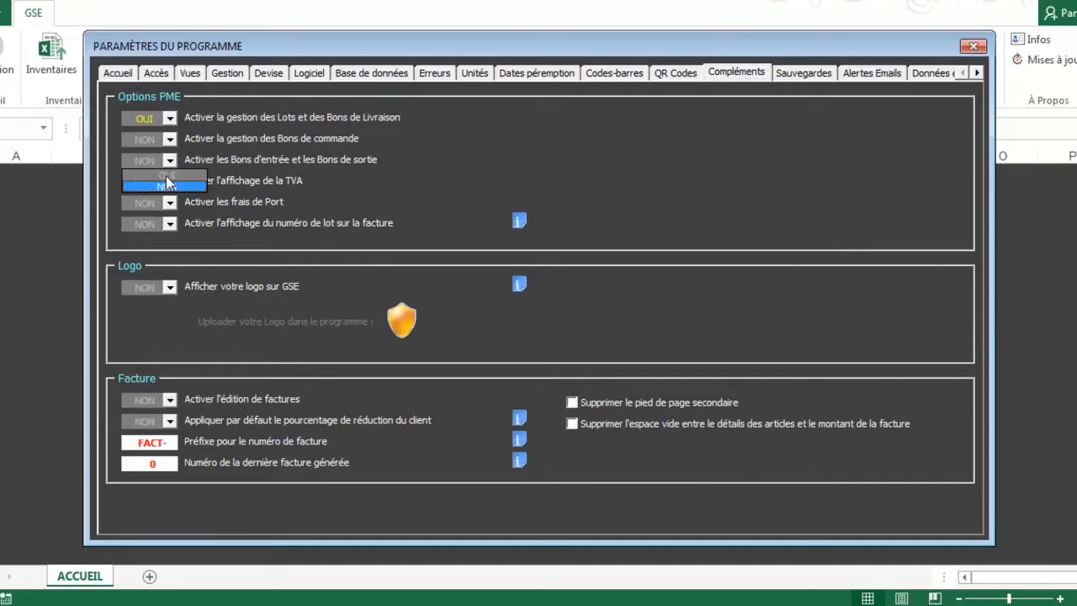
{"action": "left_click", "coordinate": [165, 174]}
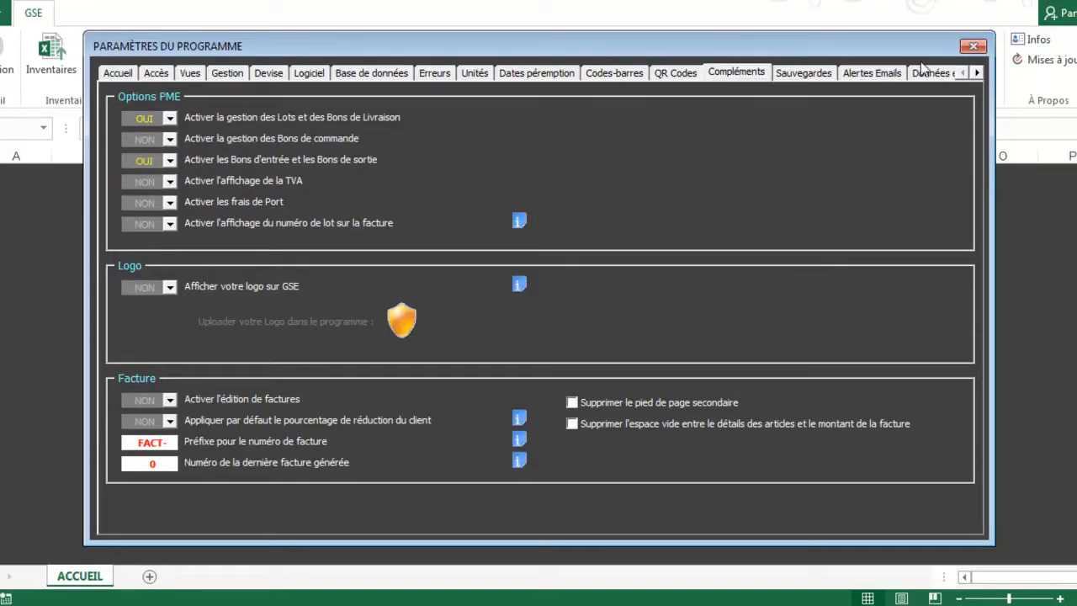
{"action": "left_click", "coordinate": [973, 47]}
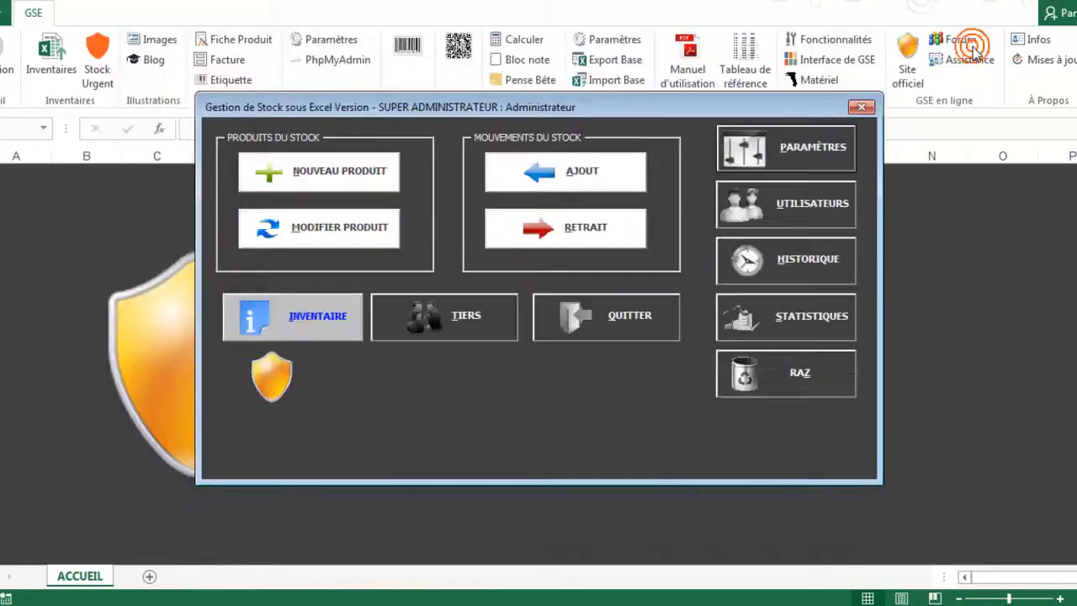
Start a stock addition in bulk barcode mode, paste the scanned barcode list and validate it
{"action": "left_click", "coordinate": [608, 187]}
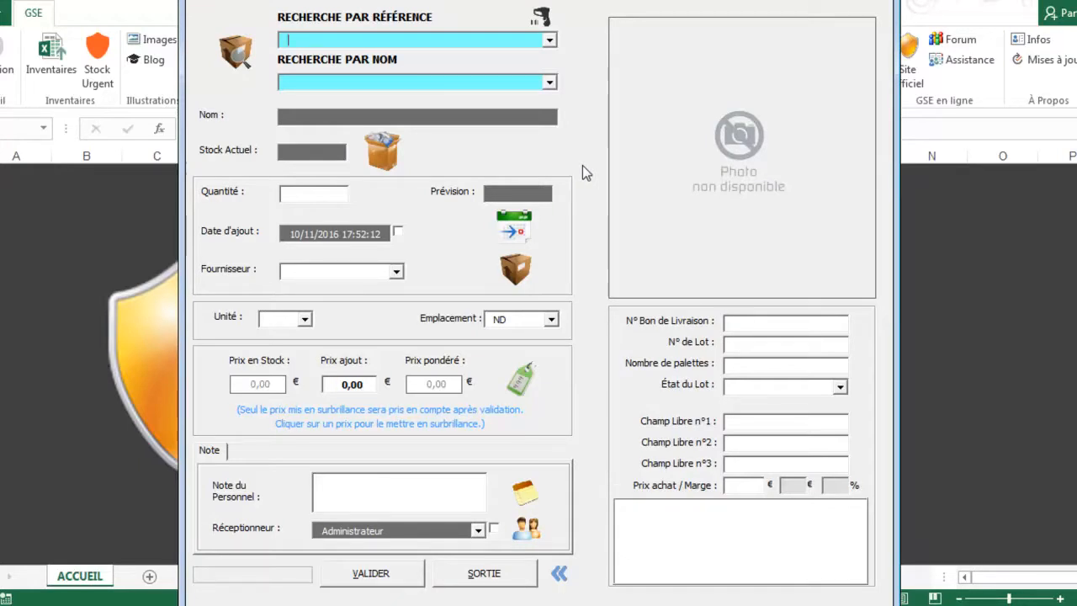
{"action": "mouse_move", "coordinate": [590, 68]}
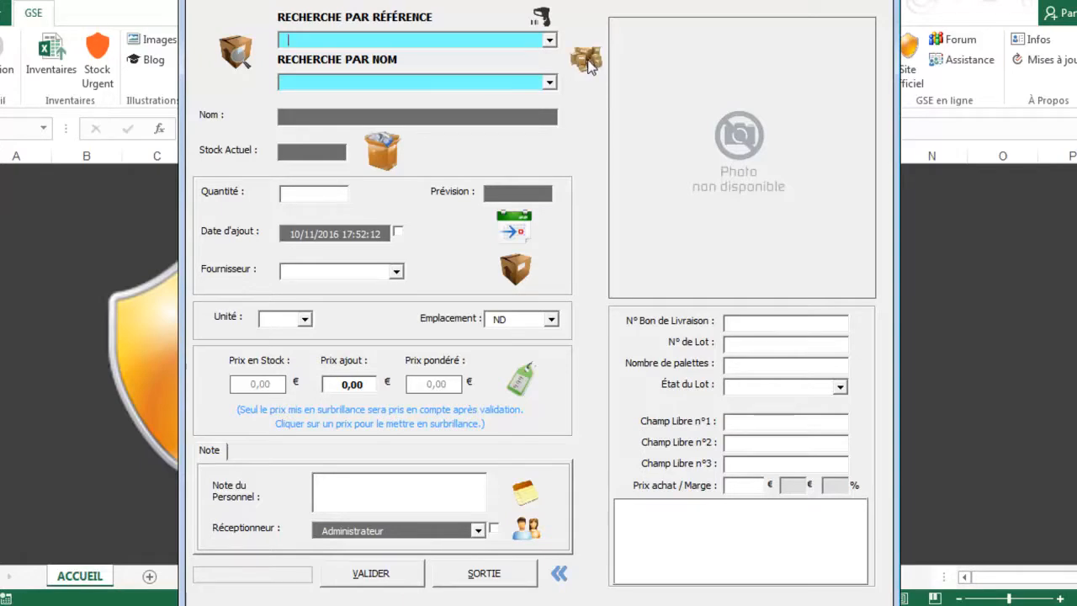
{"action": "left_click", "coordinate": [587, 61]}
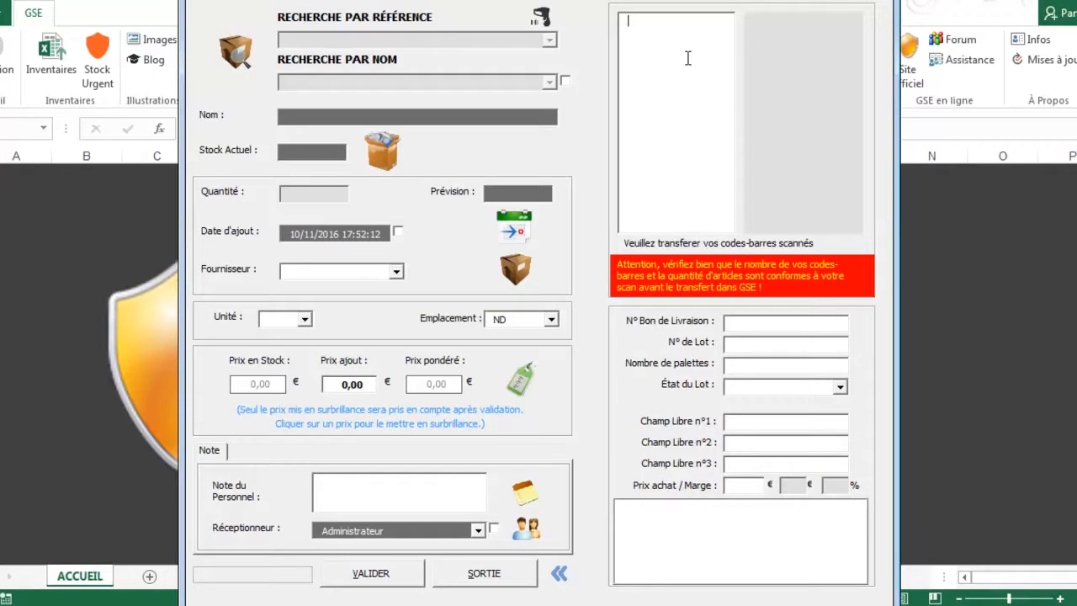
{"action": "key", "text": "ctrl+v"}
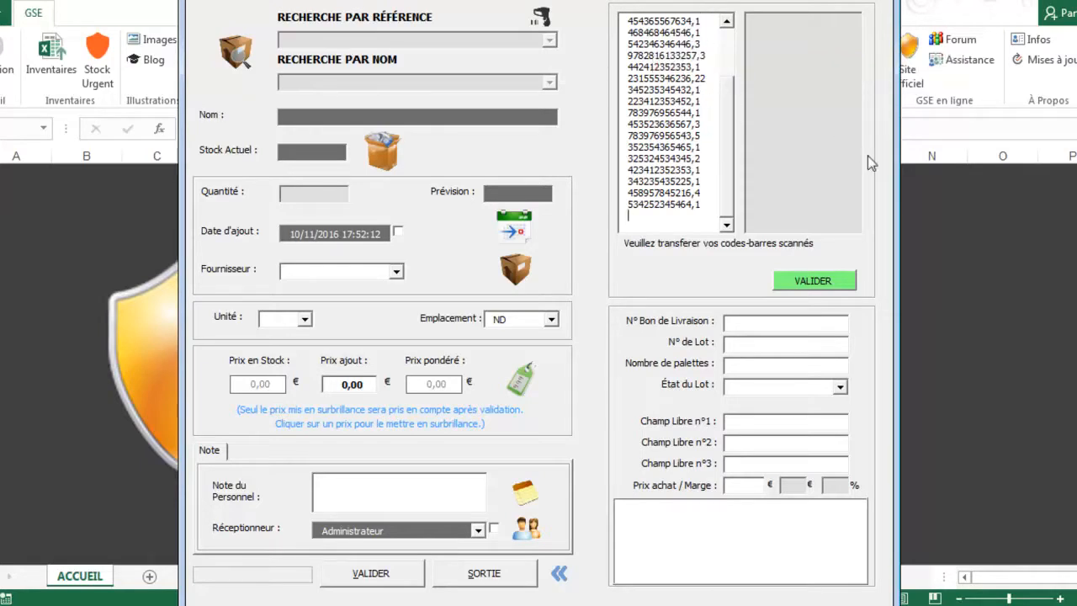
{"action": "left_click", "coordinate": [827, 283]}
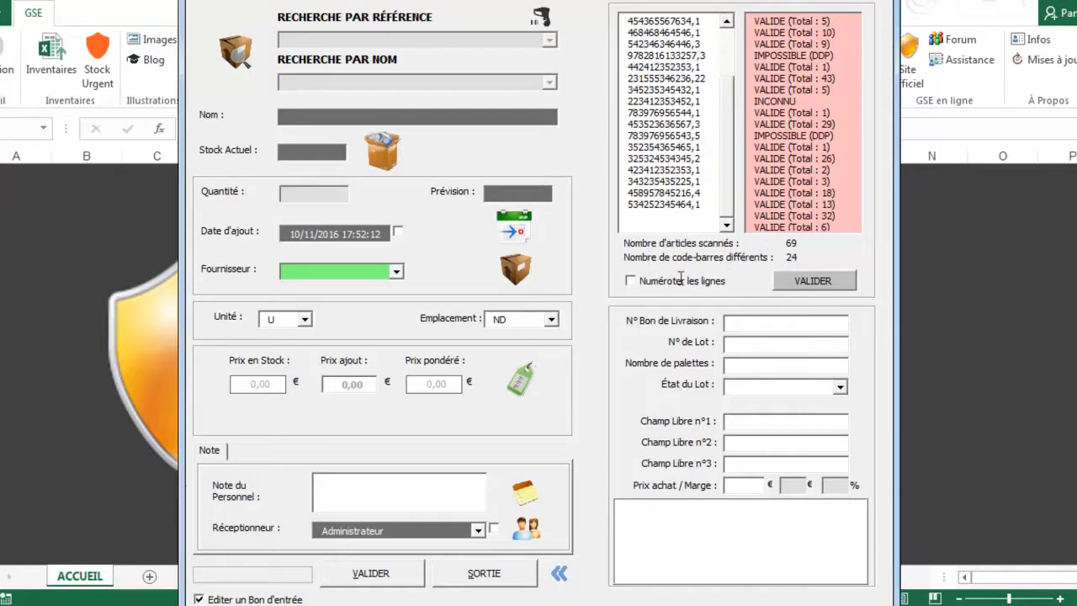
Number the scanned lines to compare the barcodes with their validation statuses, and turn the numbering off again
{"action": "left_click", "coordinate": [631, 281]}
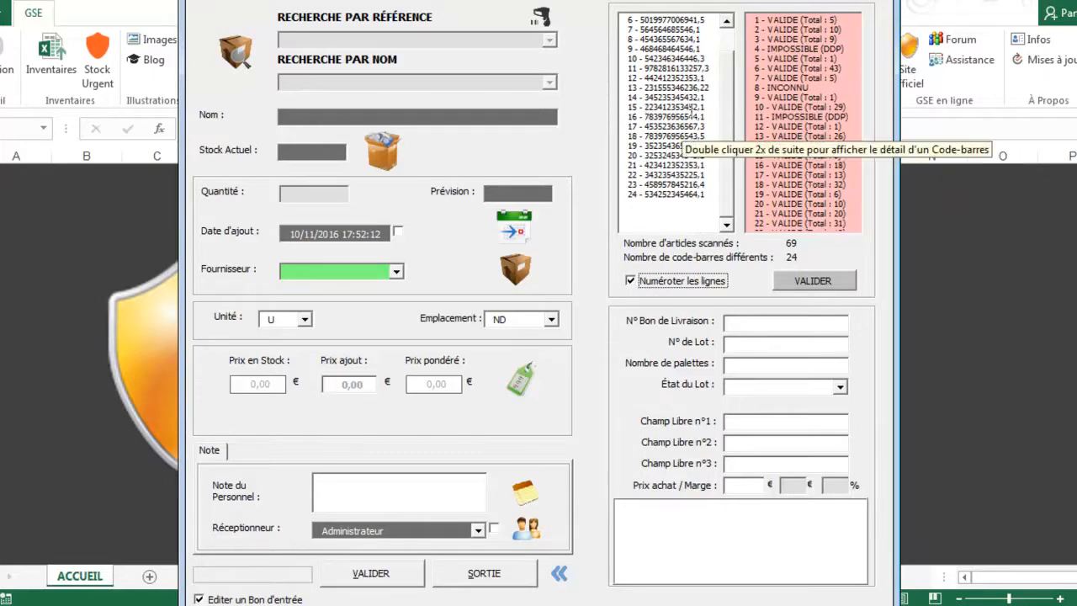
{"action": "left_click", "coordinate": [690, 100]}
{"action": "left_click", "coordinate": [679, 79]}
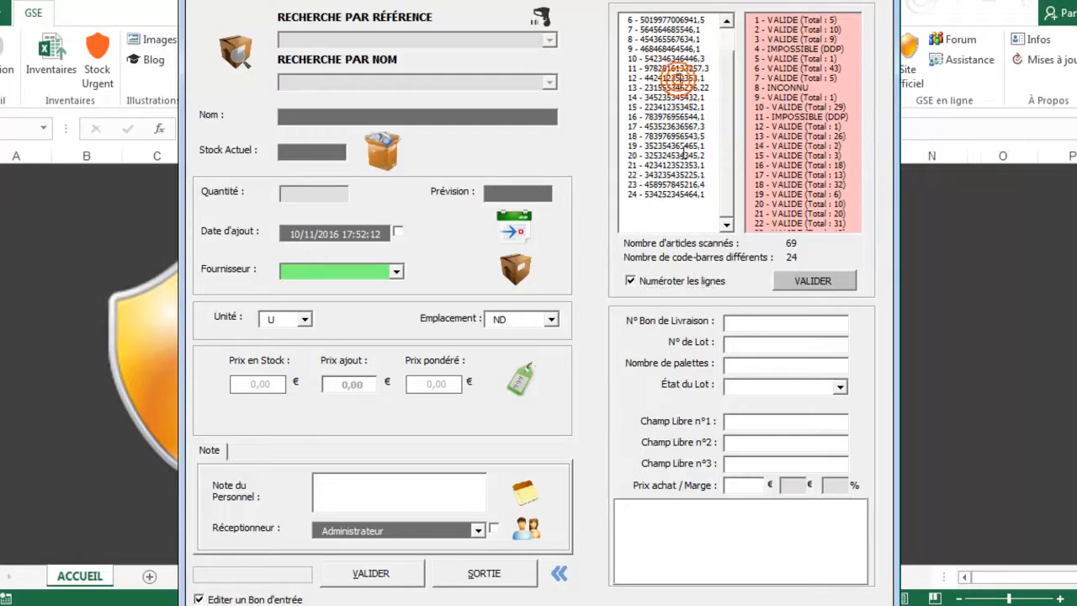
{"action": "left_click", "coordinate": [632, 281]}
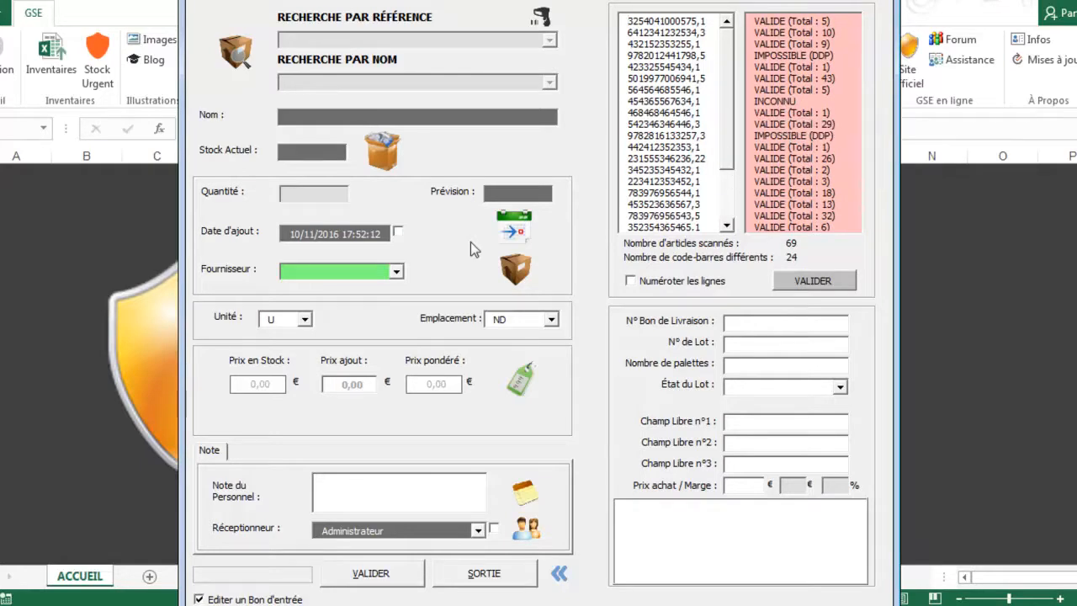
Set the supplier to FACOM FRANCE and activate the price tag option for the bulk entry
{"action": "left_click", "coordinate": [396, 272]}
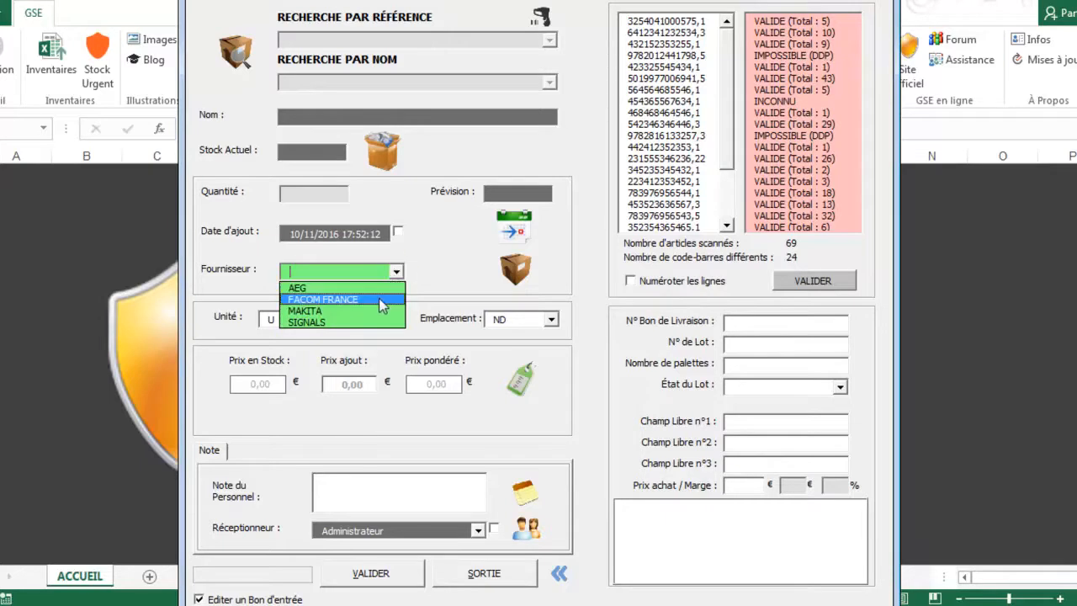
{"action": "left_click", "coordinate": [381, 300]}
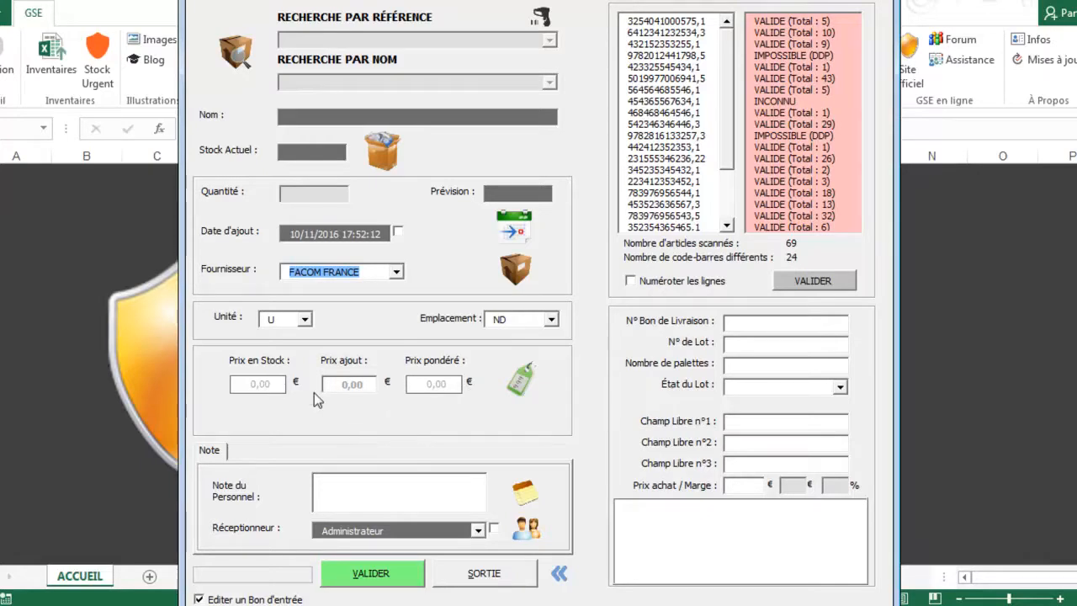
{"action": "left_click", "coordinate": [523, 382]}
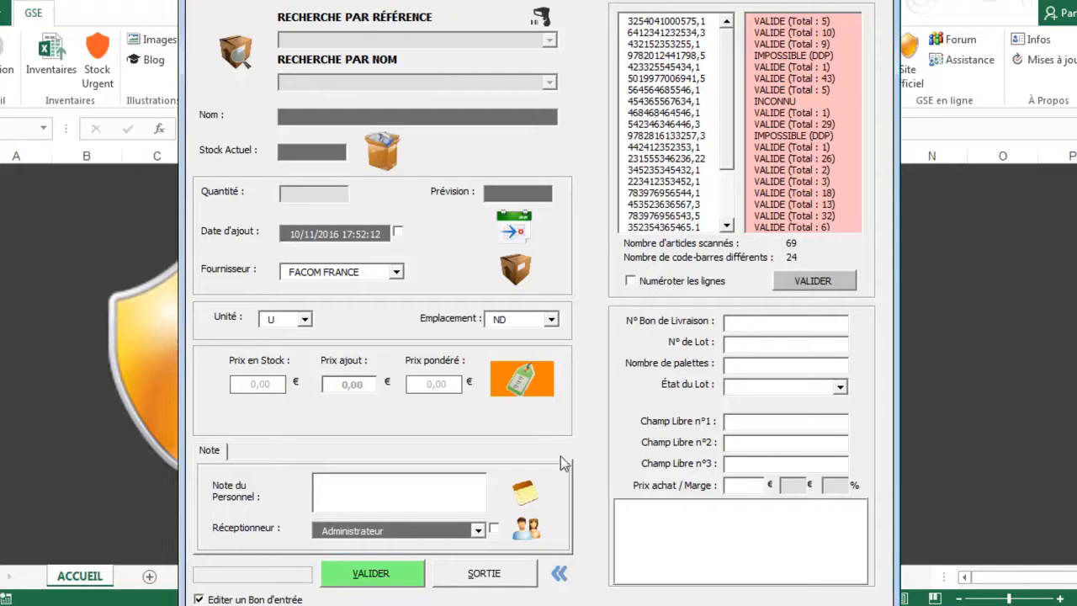
Validate the stock entry for the valid barcodes and leave the form to produce the entry slip
{"action": "left_click", "coordinate": [408, 576]}
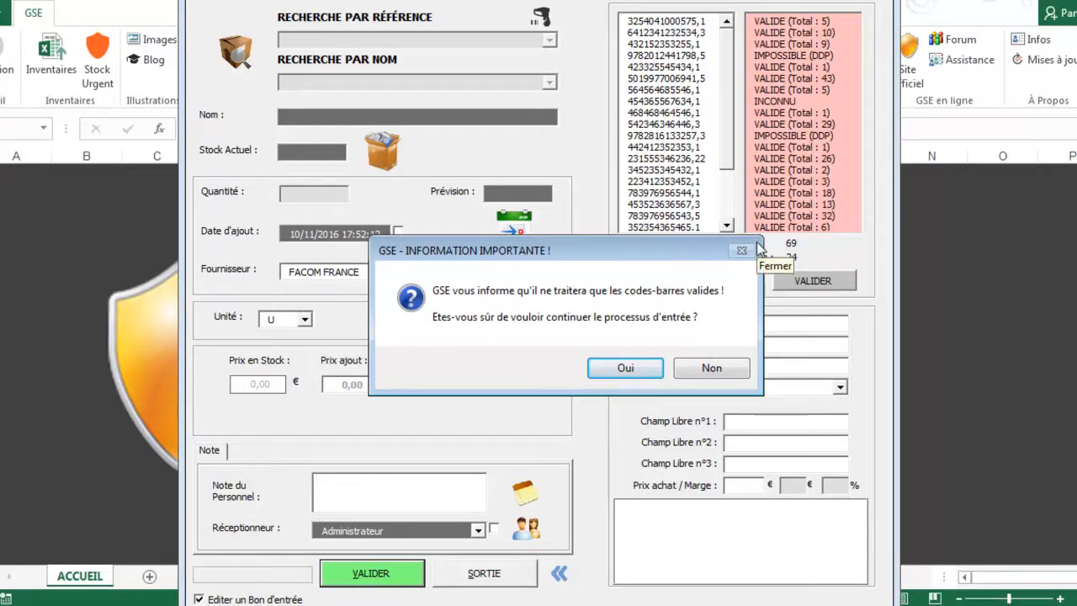
{"action": "left_click", "coordinate": [649, 366]}
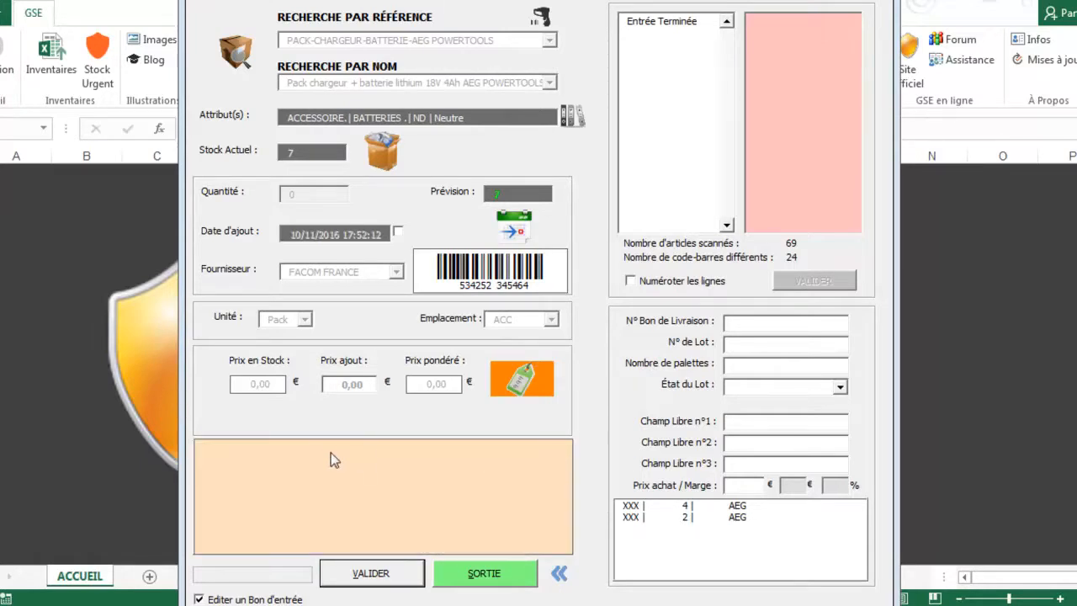
{"action": "left_click", "coordinate": [464, 575]}
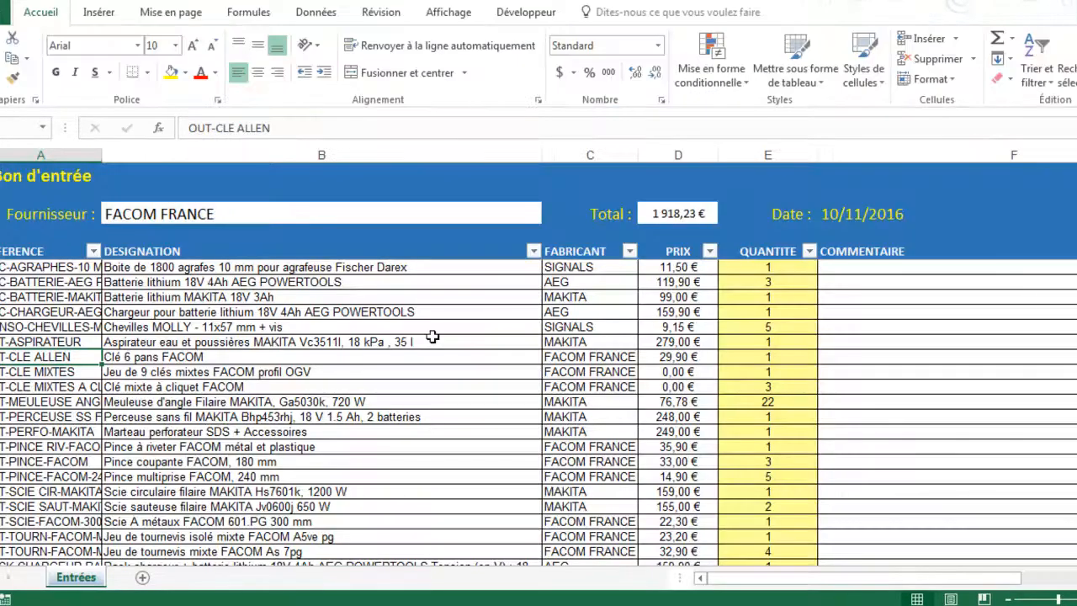
Examine the designations, manufacturers, prices and quantities on the entry slip
{"action": "left_click", "coordinate": [385, 329]}
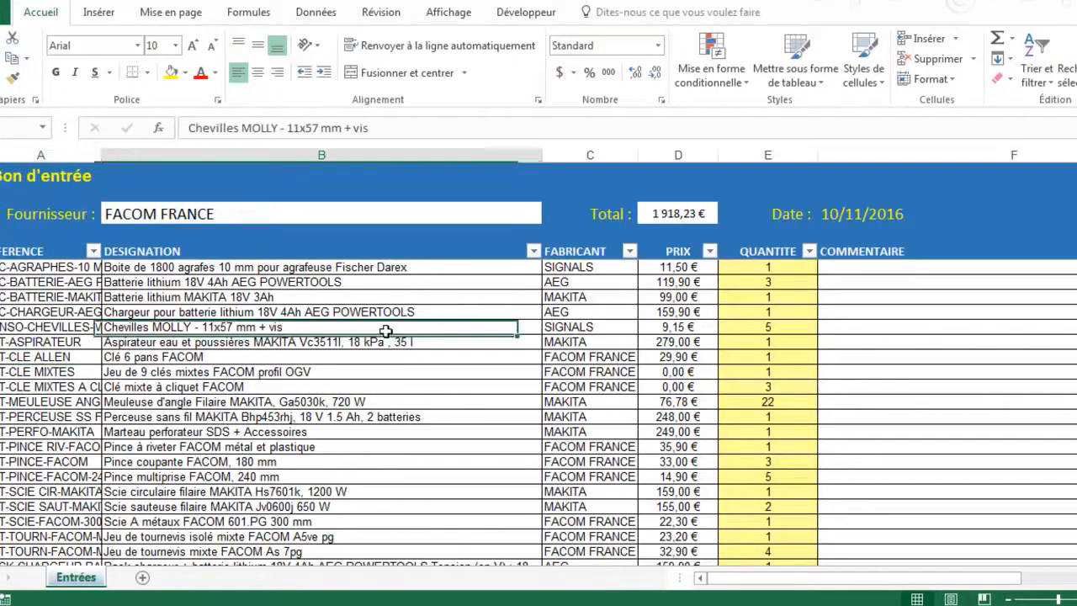
{"action": "left_click", "coordinate": [394, 418]}
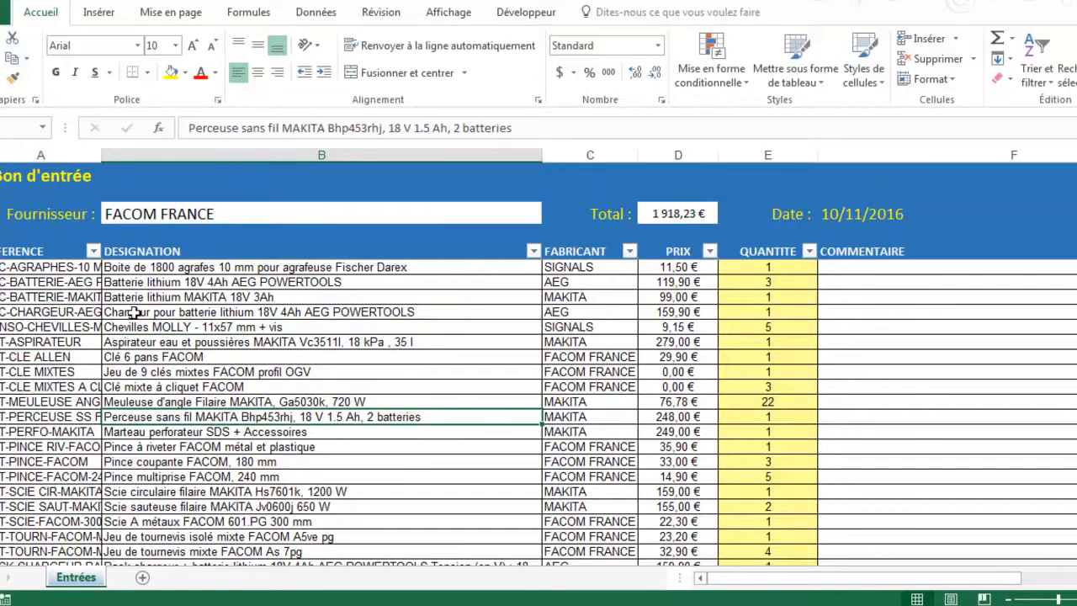
{"action": "left_click", "coordinate": [252, 313]}
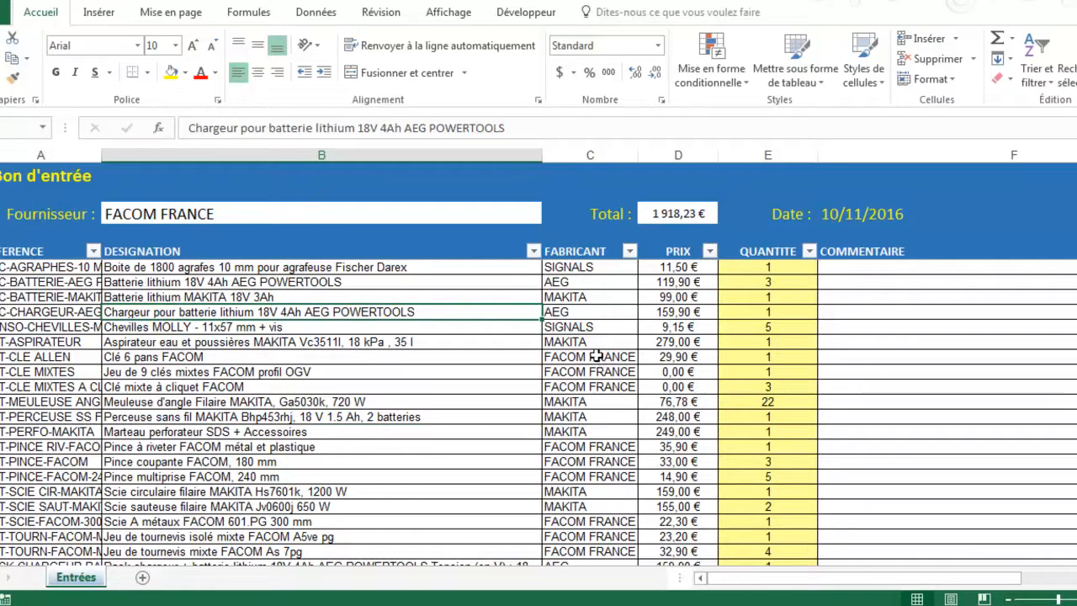
{"action": "left_click", "coordinate": [594, 373]}
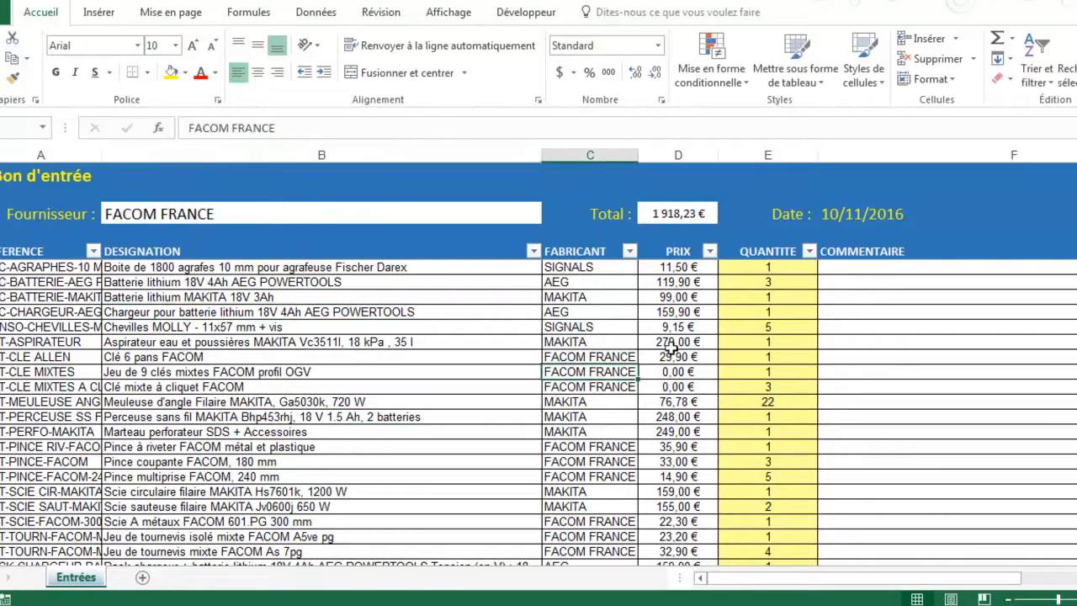
{"action": "left_click", "coordinate": [671, 341]}
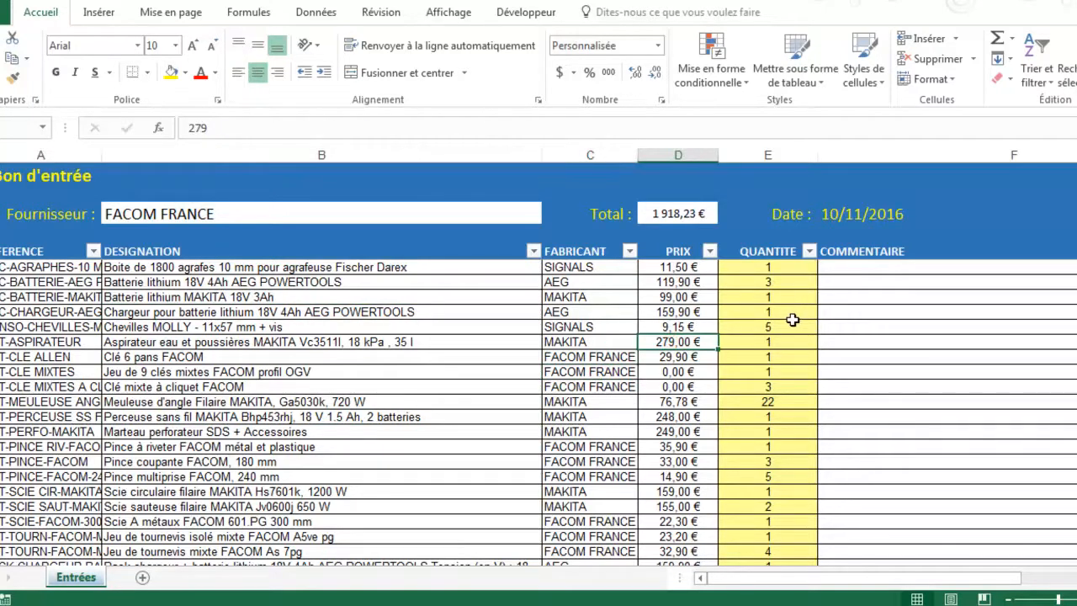
{"action": "left_click", "coordinate": [794, 322]}
{"action": "left_click", "coordinate": [589, 401]}
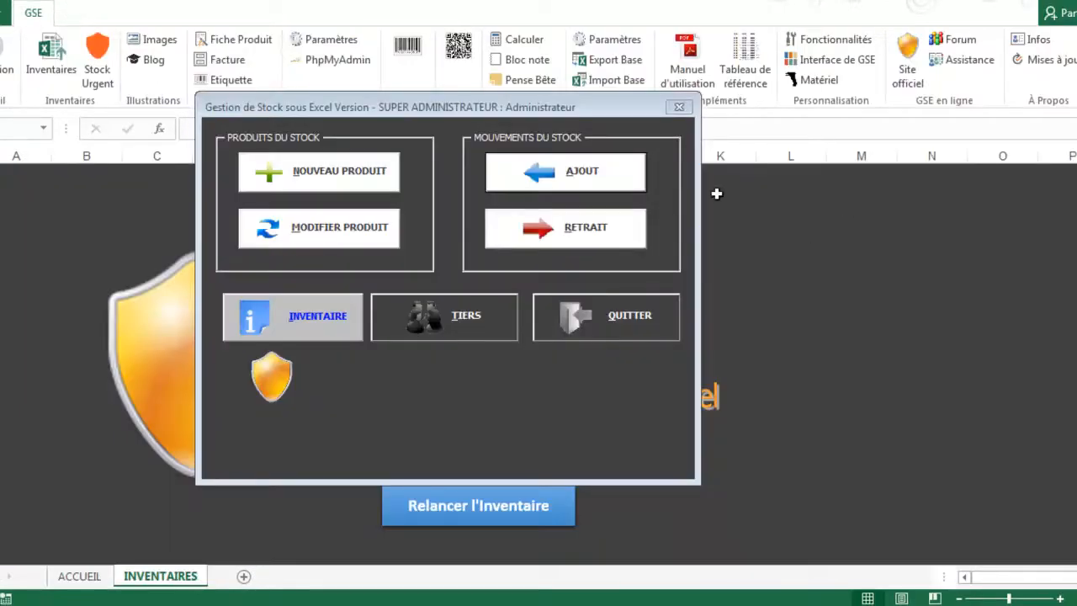
Start a stock withdrawal in bulk barcode mode, paste the scanned barcode list and validate it
{"action": "left_click_drag", "start_coordinate": [586, 118], "coordinate": [618, 116]}
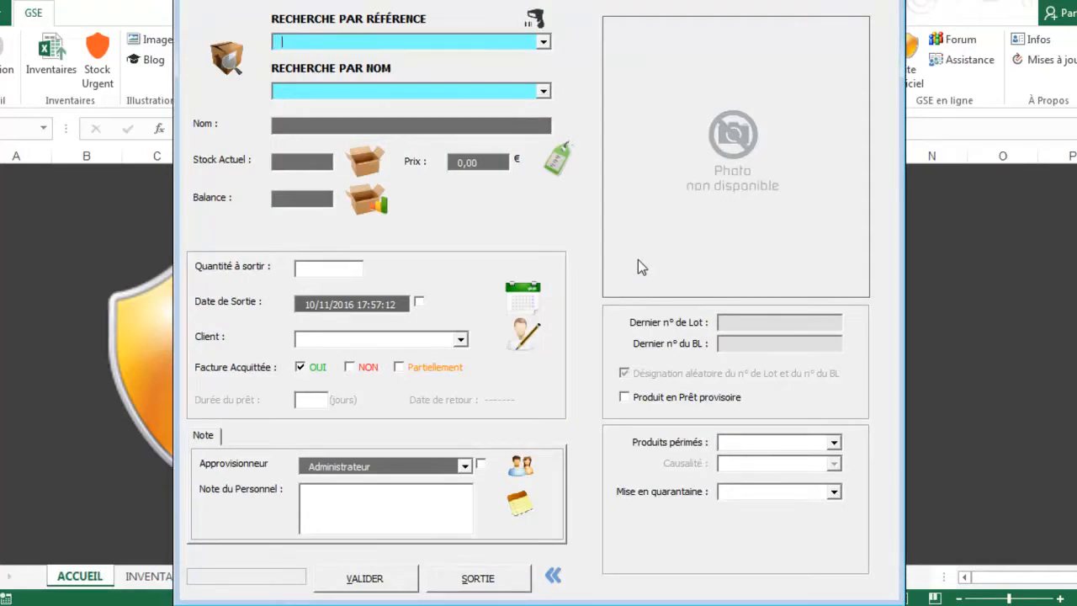
{"action": "double_click", "coordinate": [581, 271]}
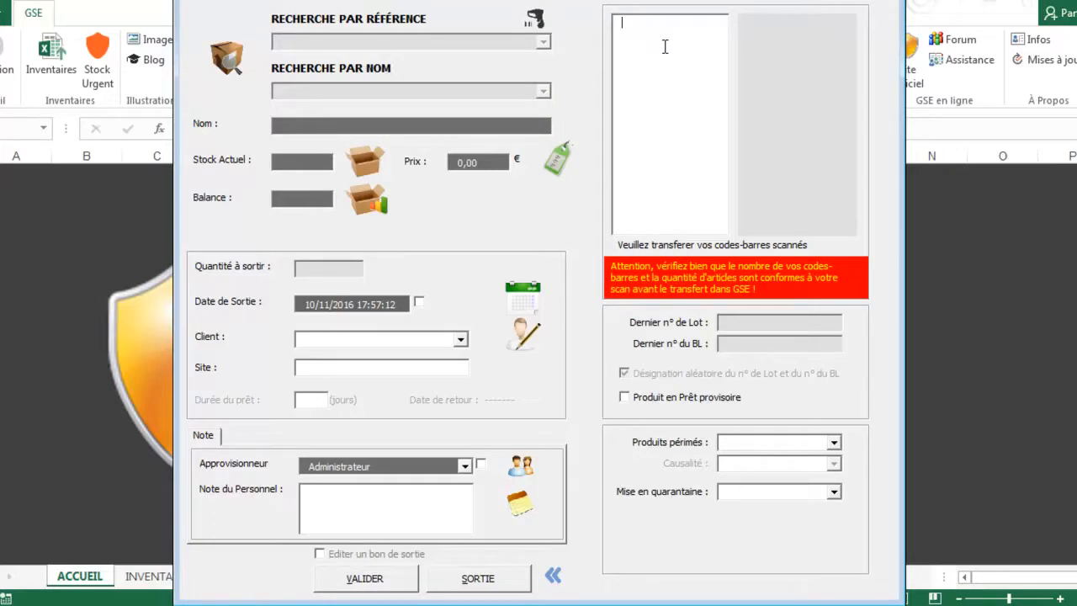
{"action": "key", "text": "ctrl+v"}
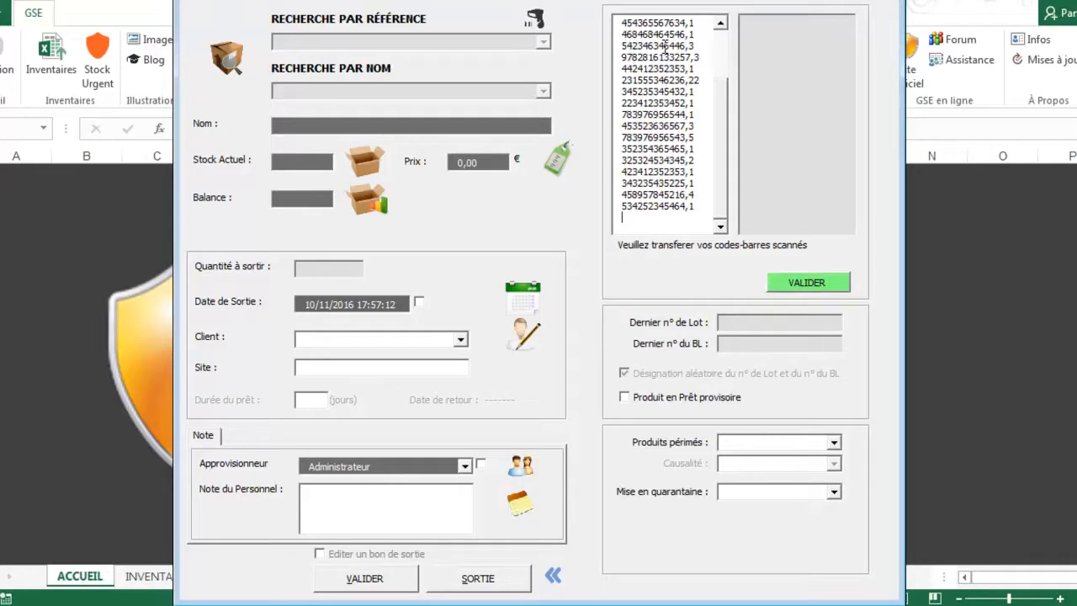
{"action": "left_click", "coordinate": [811, 281]}
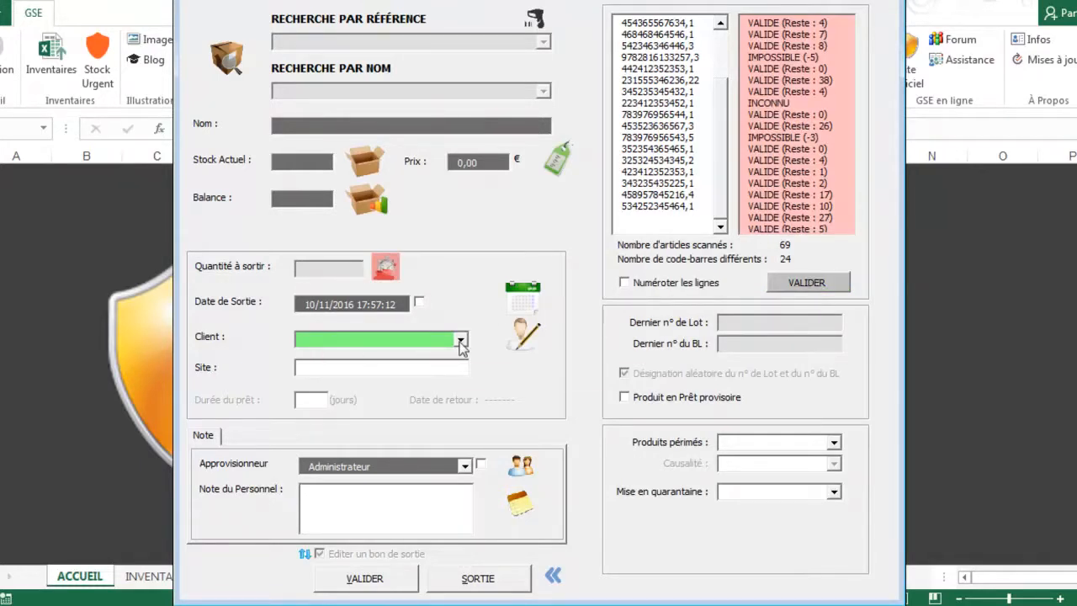
Set the withdrawal's client to TEST and its site to DIVERS
{"action": "left_click", "coordinate": [381, 339]}
{"action": "type", "text": "TEST"}
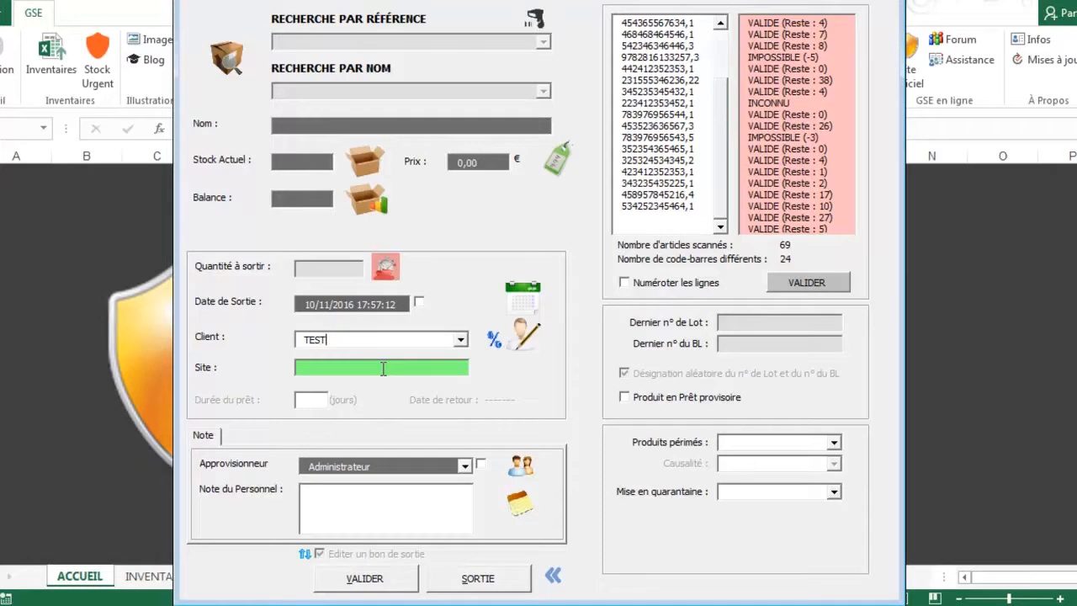
{"action": "left_click", "coordinate": [383, 368]}
{"action": "type", "text": "DIVERS"}
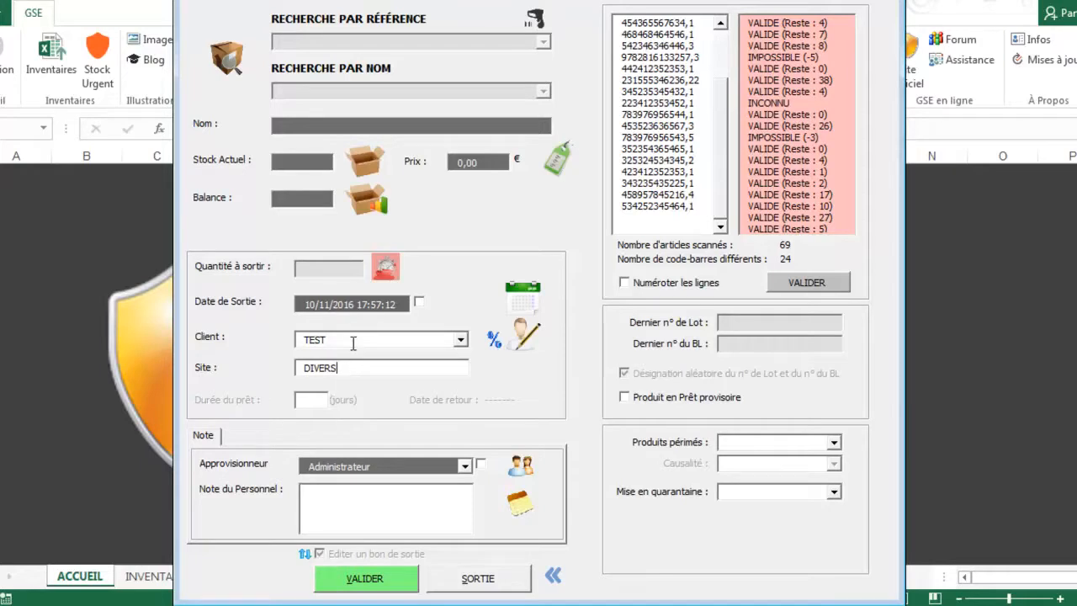
Validate the stock withdrawal for the valid barcodes and leave the form to produce the exit slip
{"action": "left_click", "coordinate": [405, 582]}
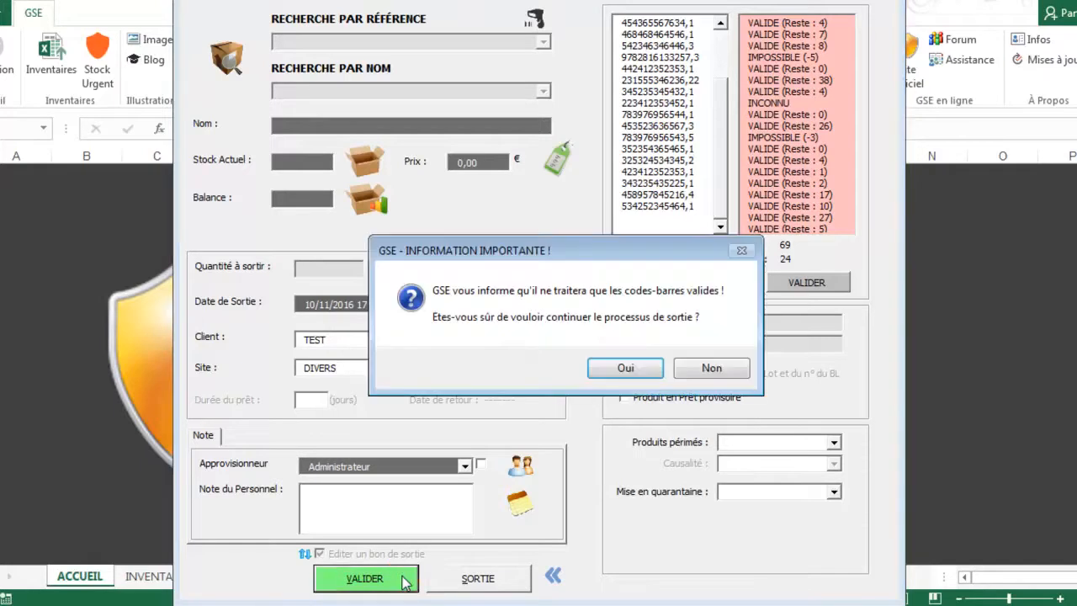
{"action": "left_click", "coordinate": [633, 369]}
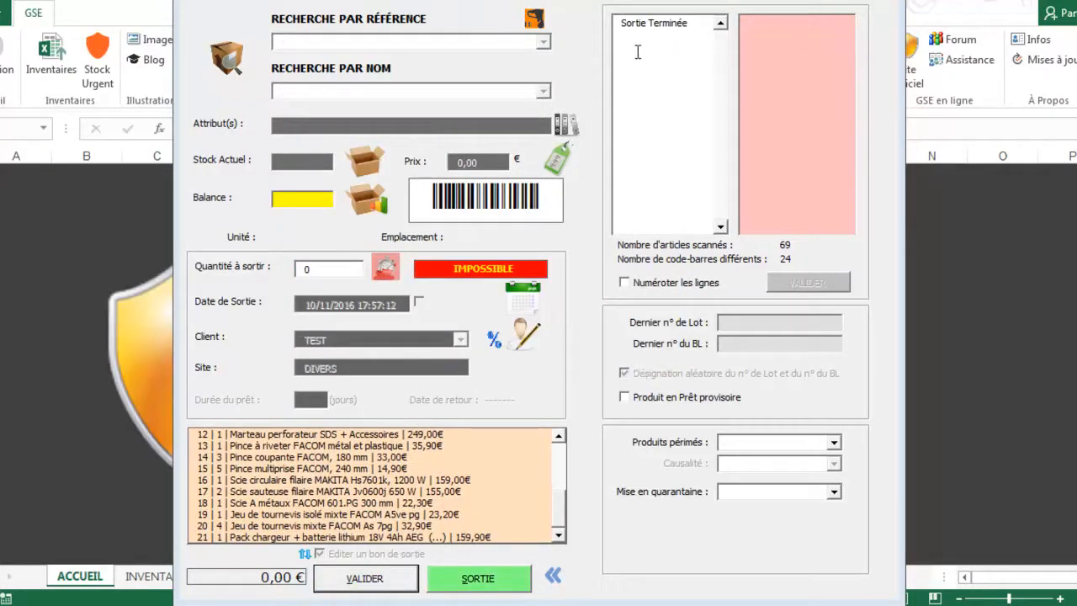
{"action": "left_click", "coordinate": [478, 579]}
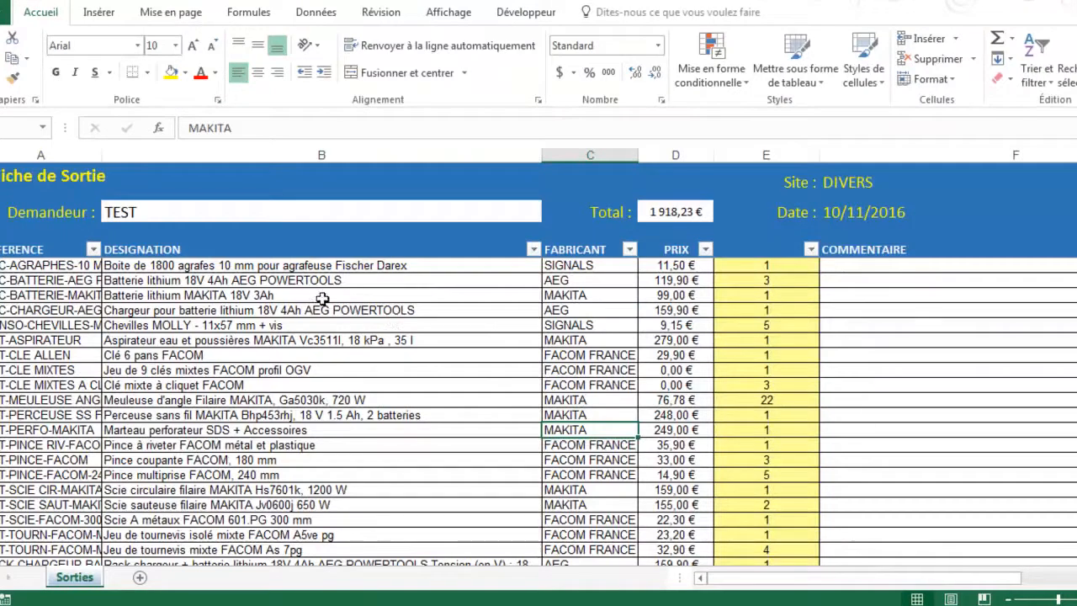
Examine the product designations and quantities on the exit slip
{"action": "left_click", "coordinate": [321, 299]}
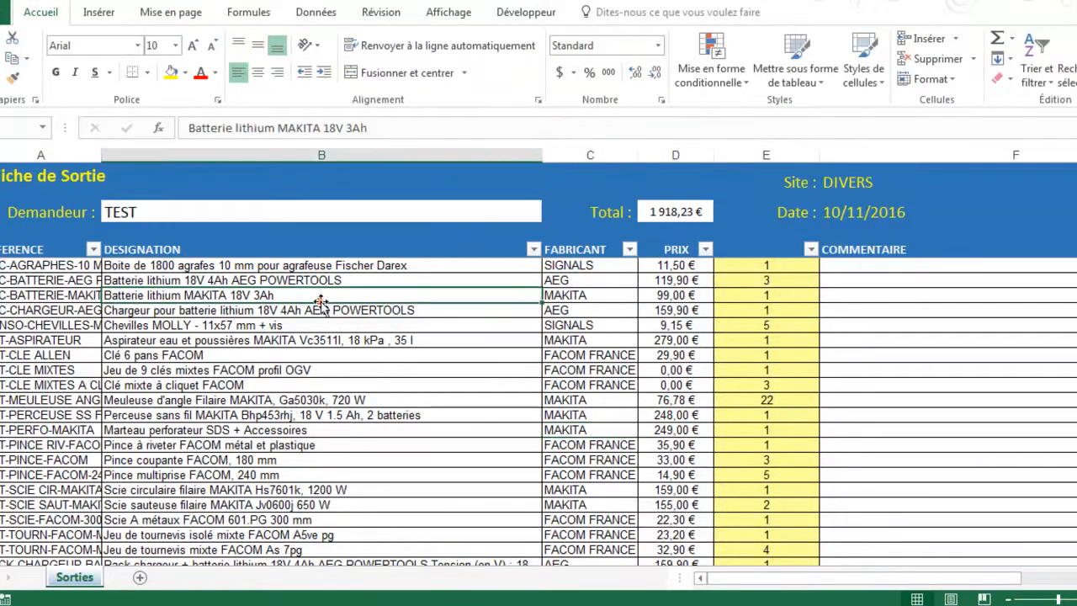
{"action": "left_click", "coordinate": [373, 415]}
{"action": "left_click", "coordinate": [826, 459]}
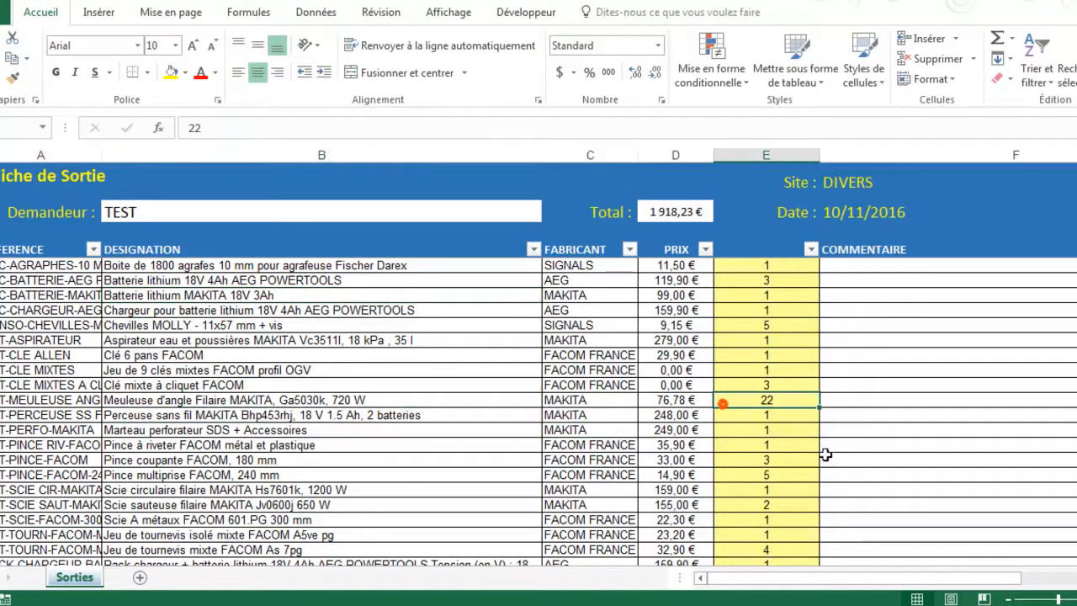